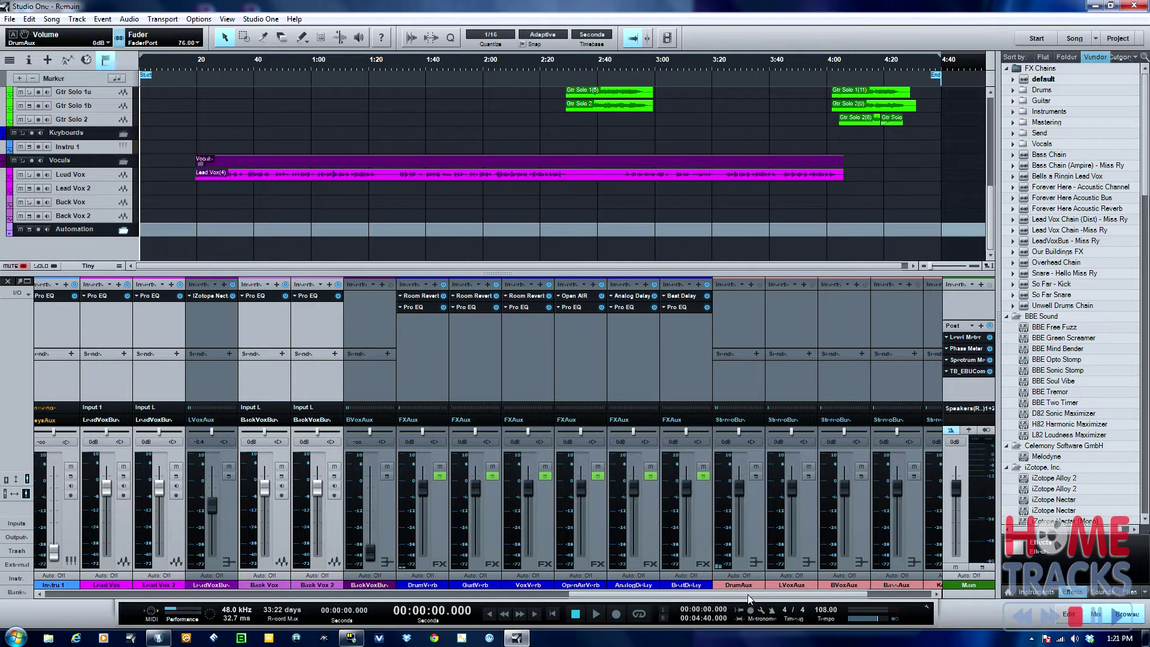
Open the DrumAux bus channel options and close them without choosing anything
left_click_drag(747, 594, 810, 601)
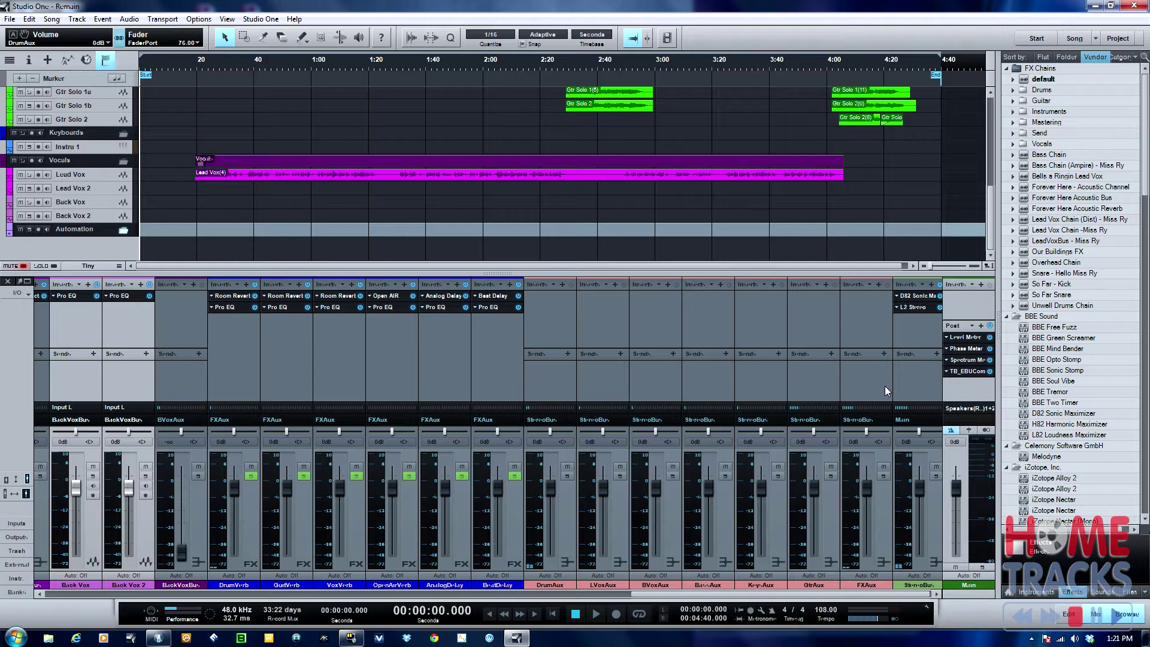
right_click(563, 519)
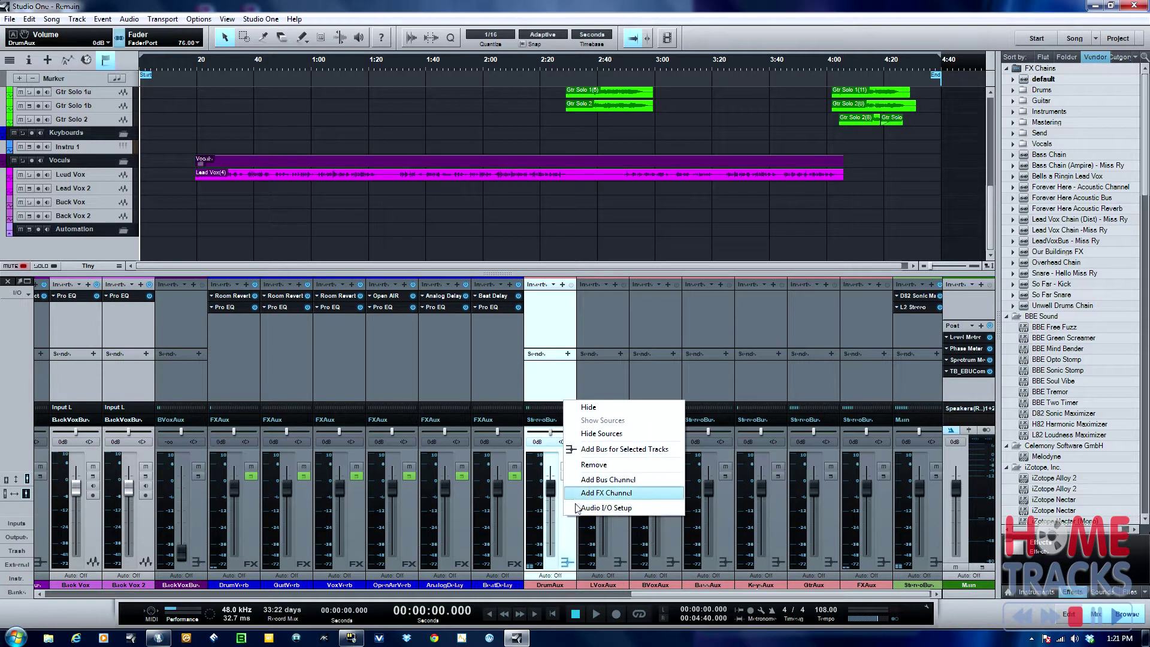
left_click(560, 323)
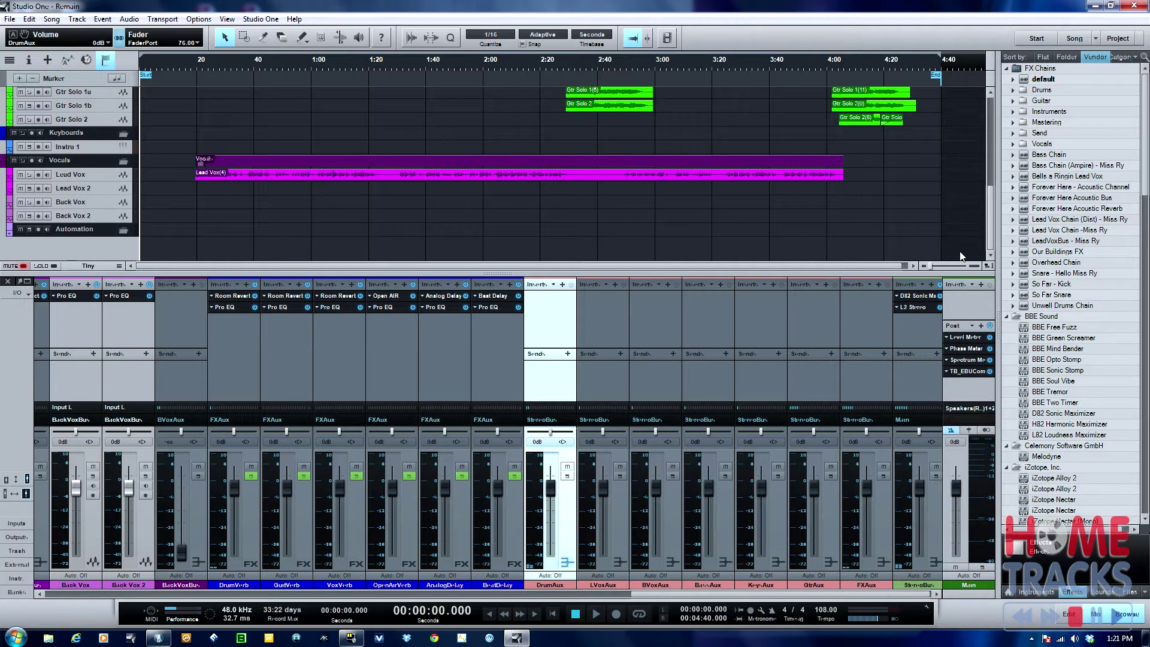
Add an automation track, enlarge it and name it 'DrumAux Auto'
right_click(78, 242)
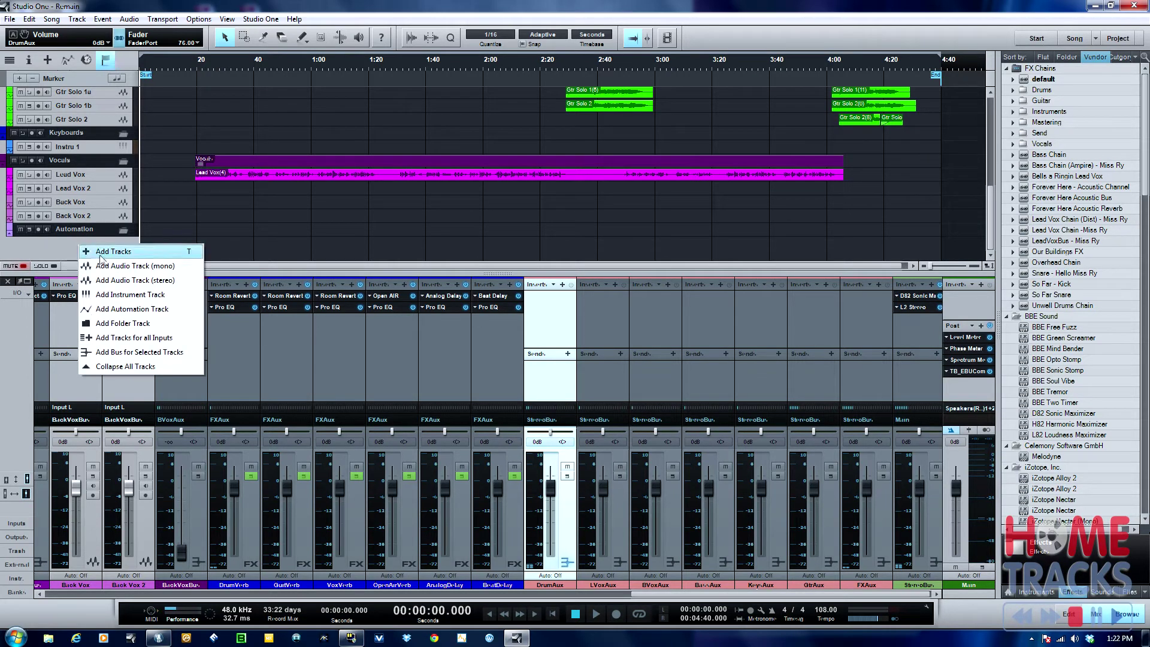
left_click(134, 309)
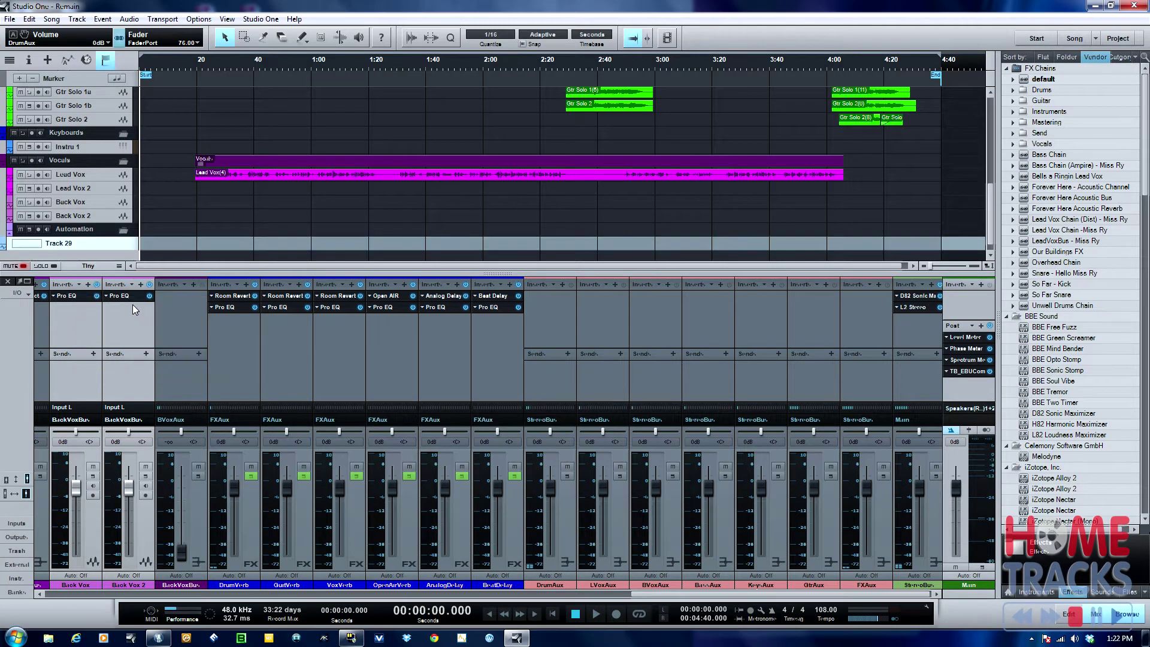
mouse_move(81, 251)
left_mouse_down()
mouse_move(84, 305)
mouse_move(84, 239)
left_mouse_up()
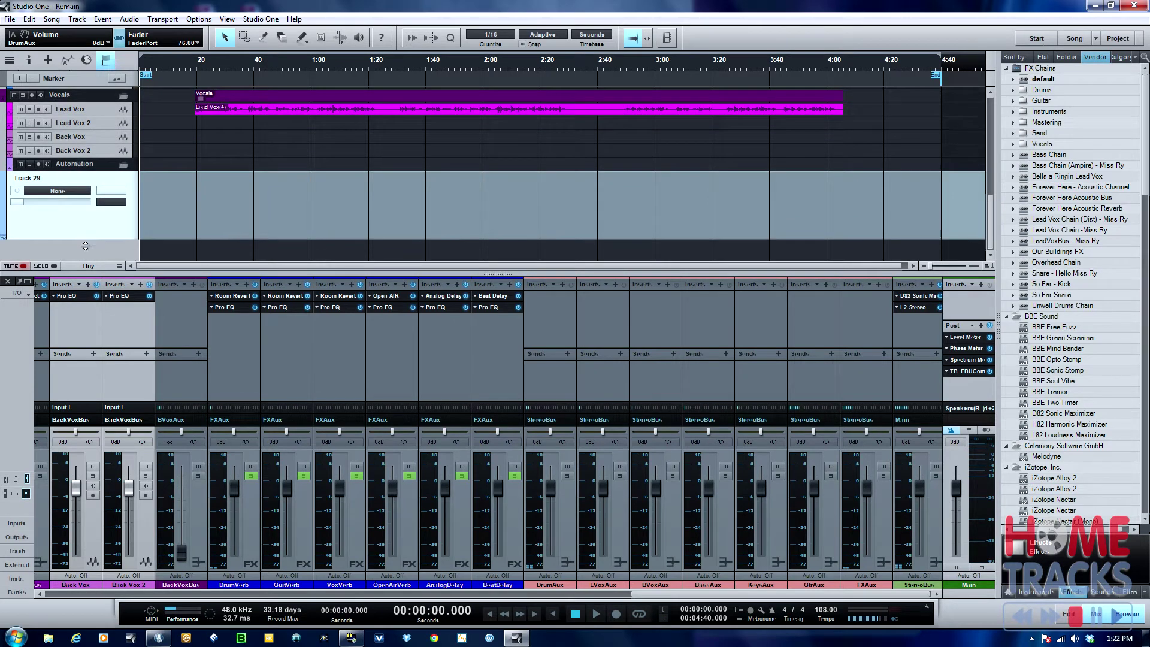
double_click(39, 178)
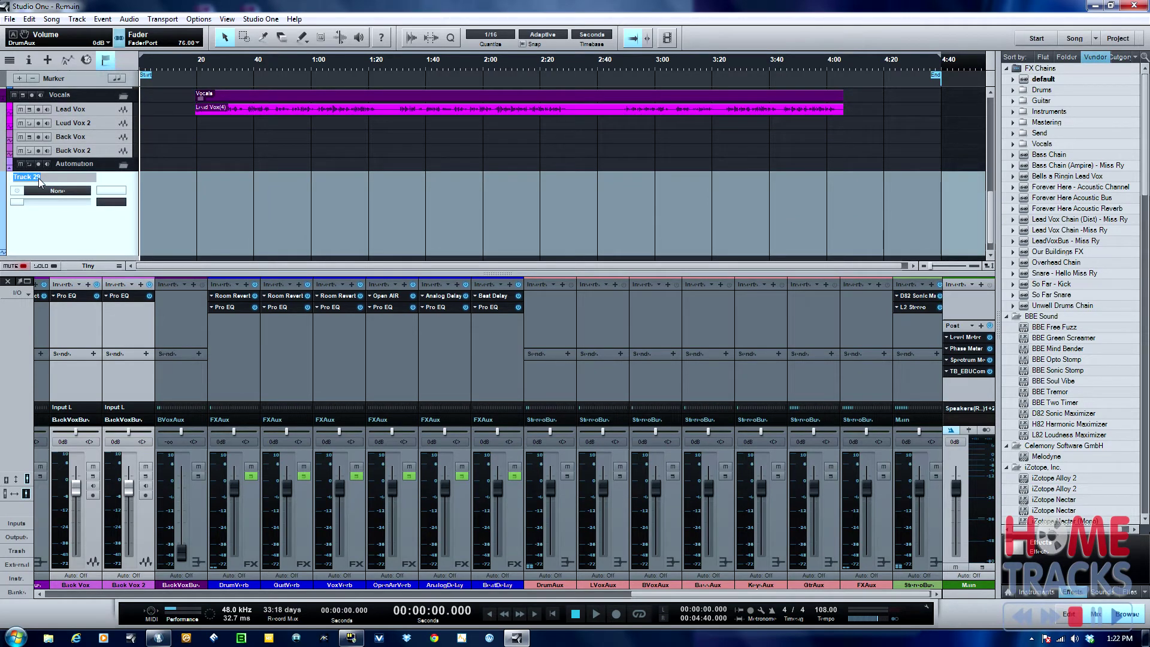
type("DrumAux Auto")
key("Return")
left_click(64, 192)
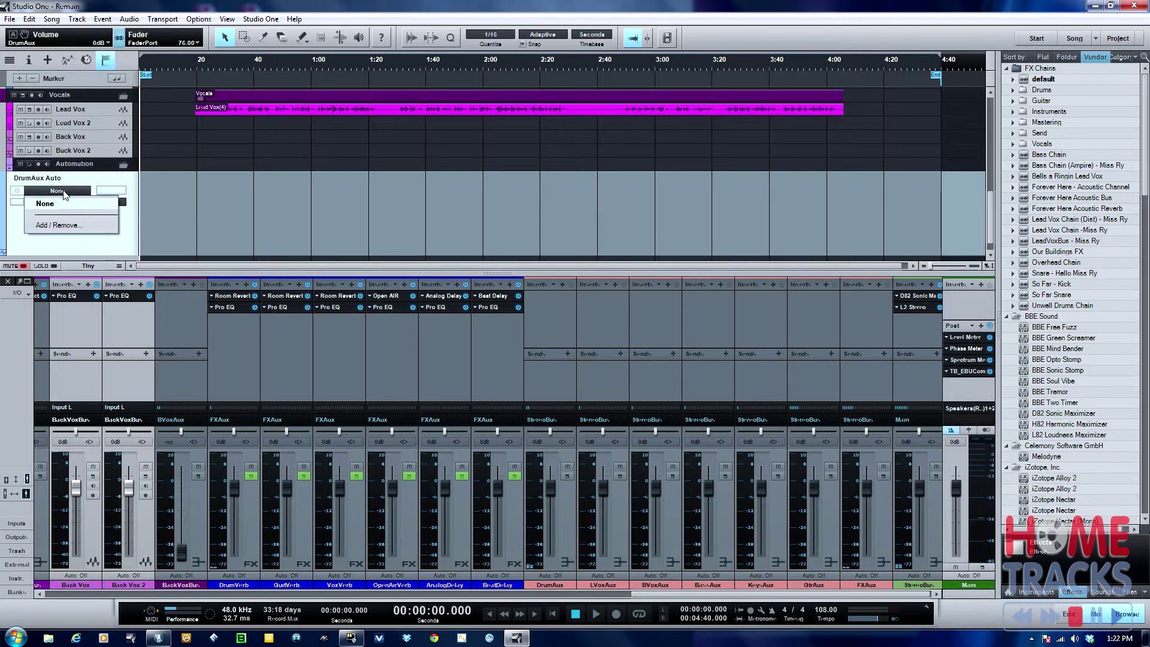
Assign the DrumAux bus Volume parameter from the Console group to the DrumAux Auto track
left_click(57, 225)
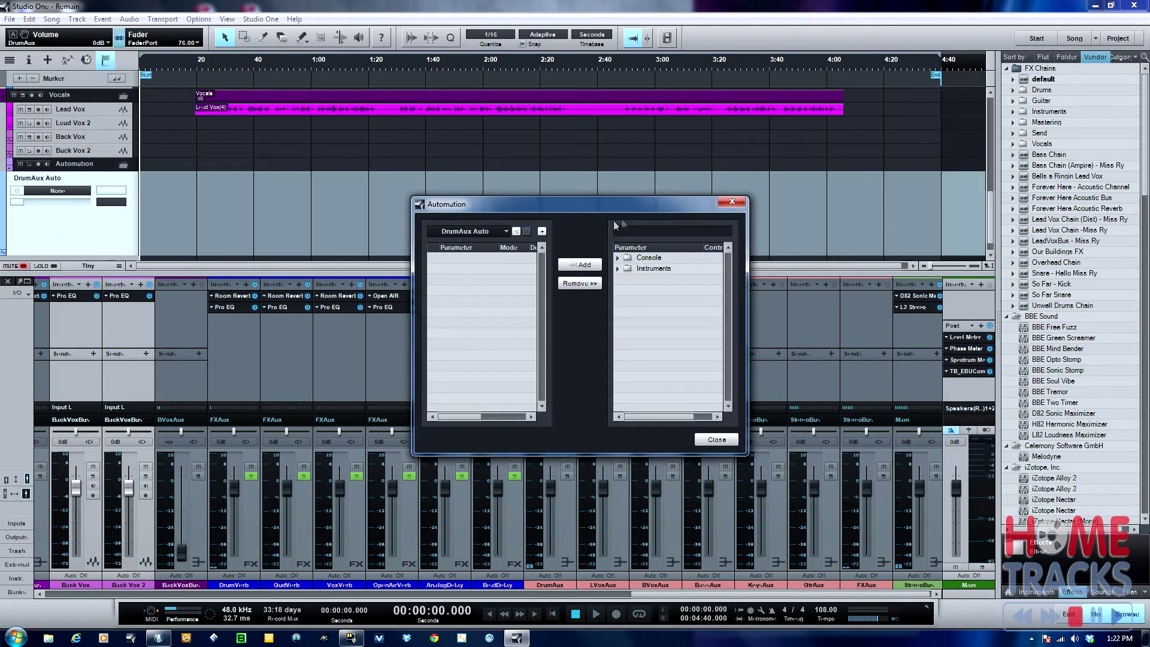
left_click(617, 259)
left_click_drag(729, 280, 733, 384)
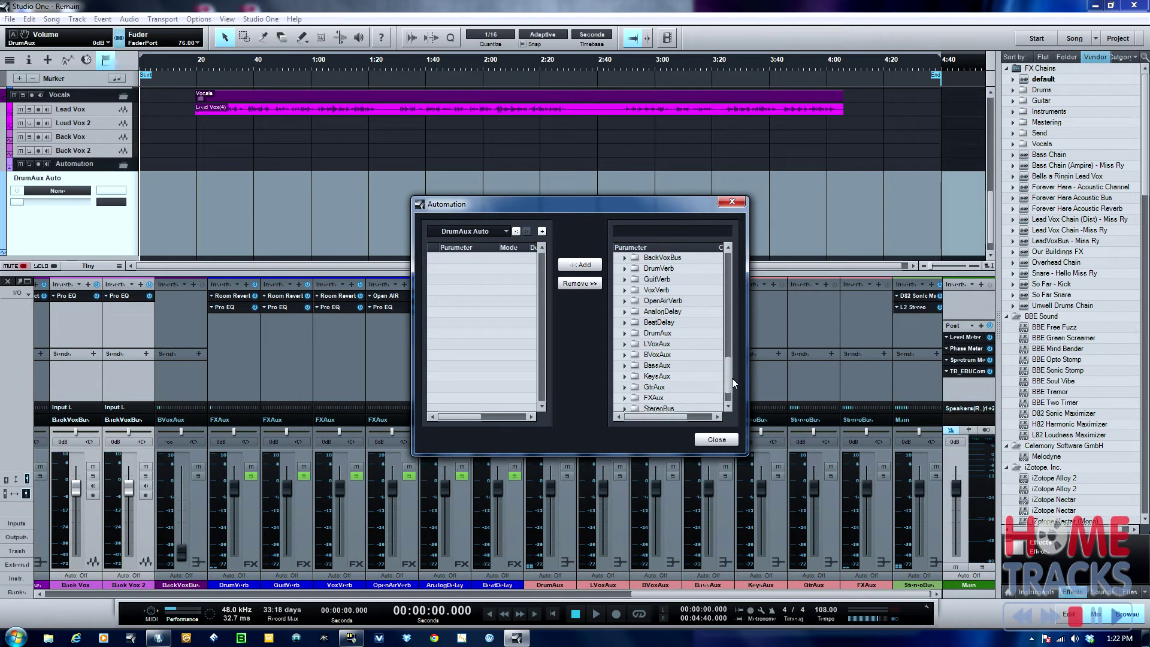
double_click(666, 337)
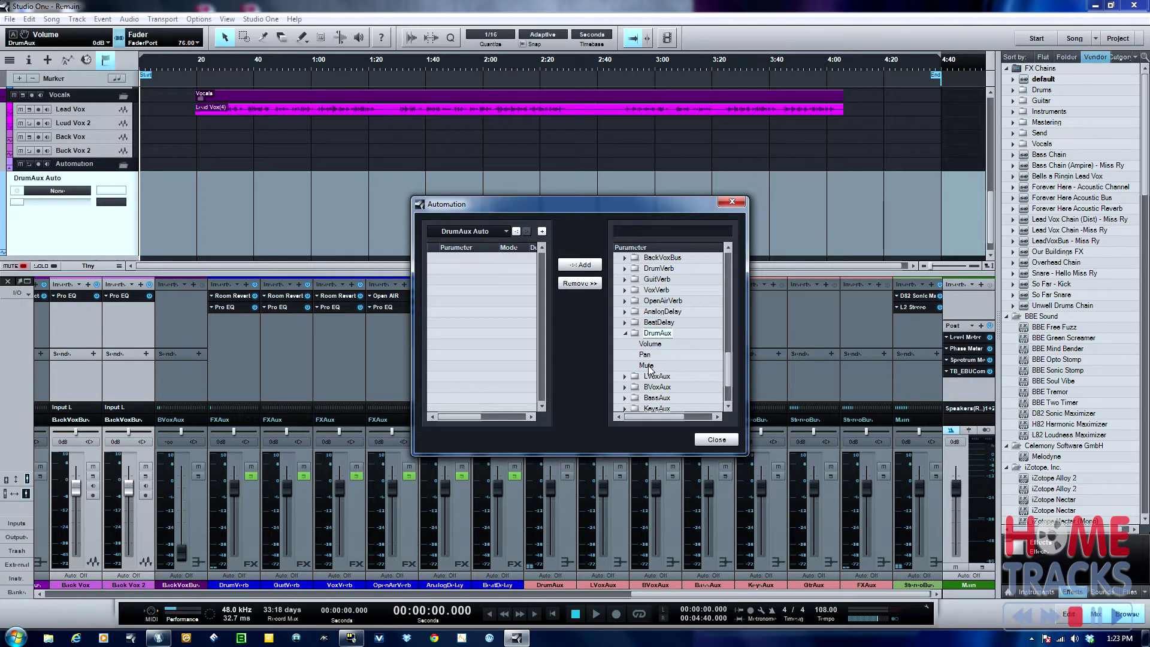
left_click(655, 346)
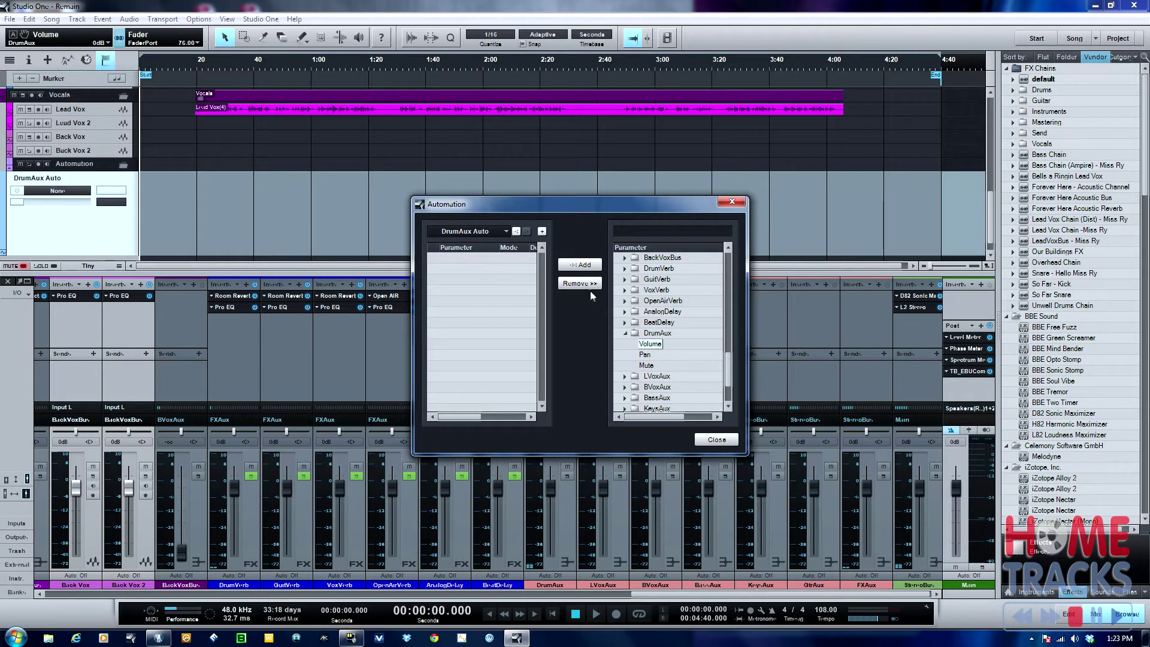
left_click(579, 267)
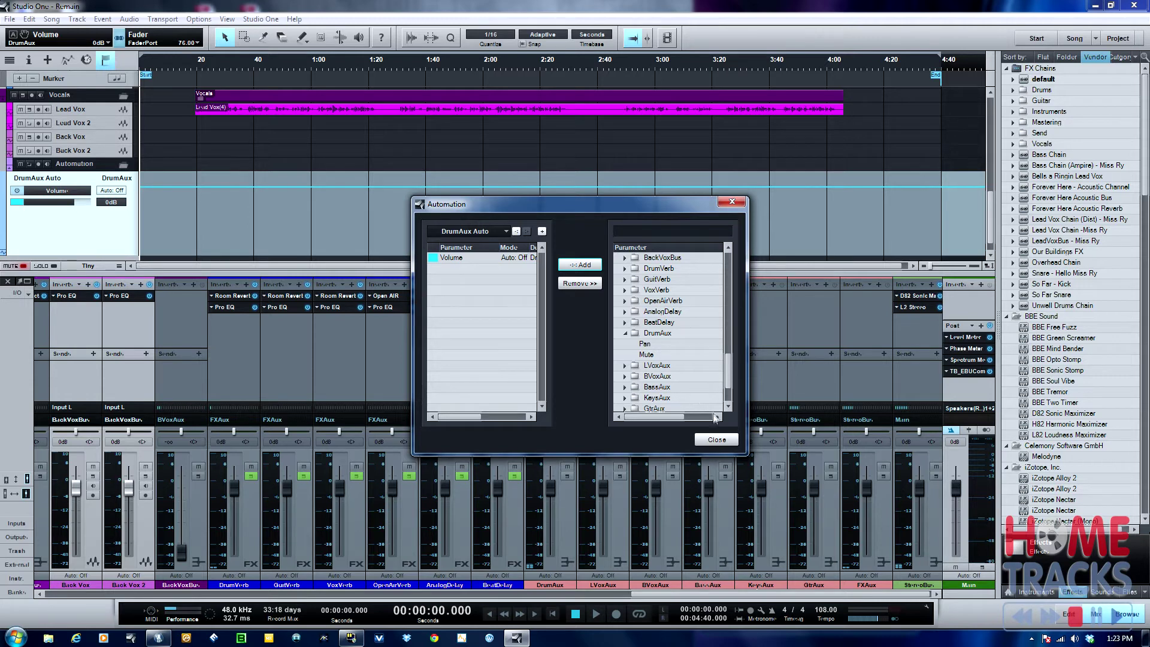
Close the automation parameters window and colour the DrumAux Auto track red
left_click(716, 440)
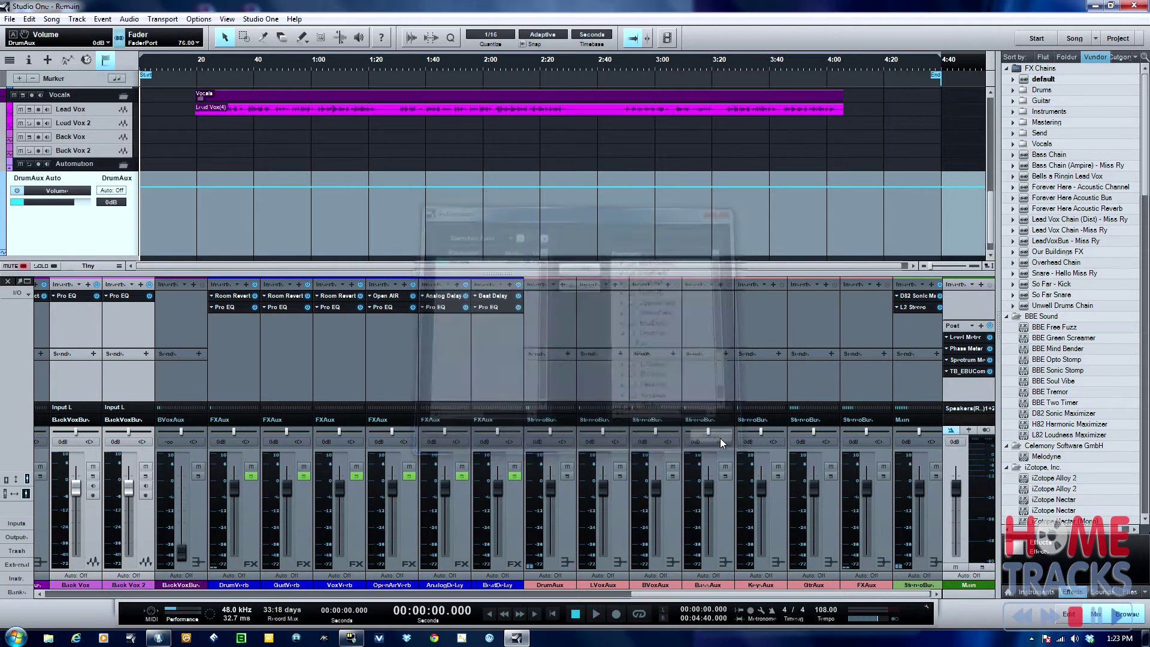
left_click(7, 224)
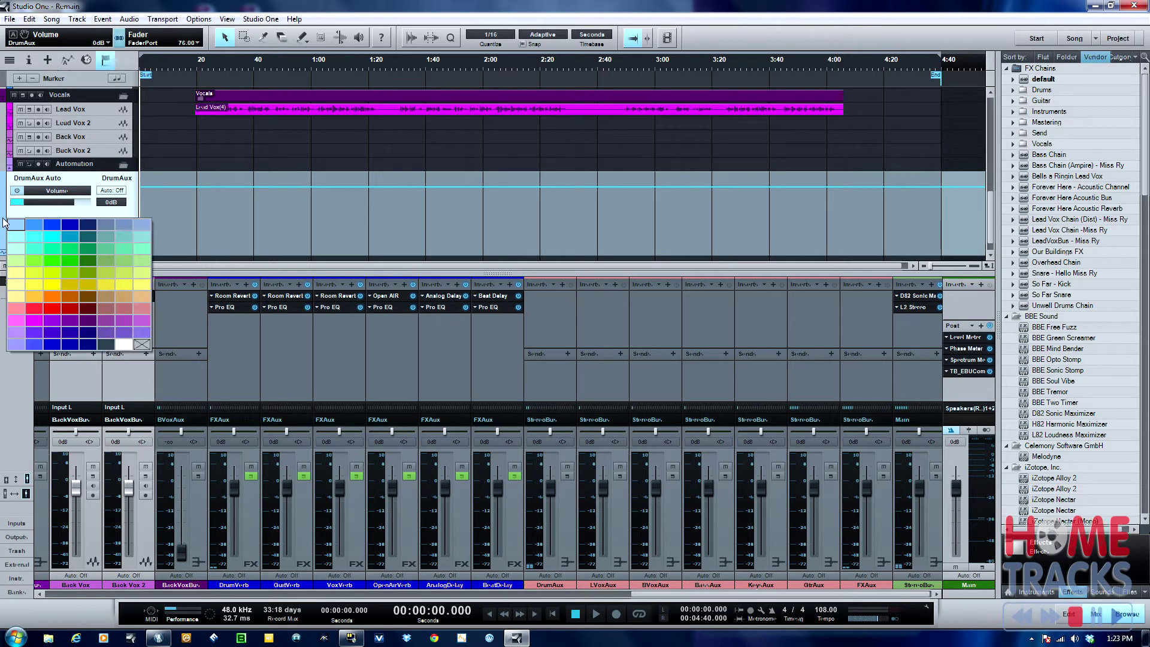
left_click(145, 296)
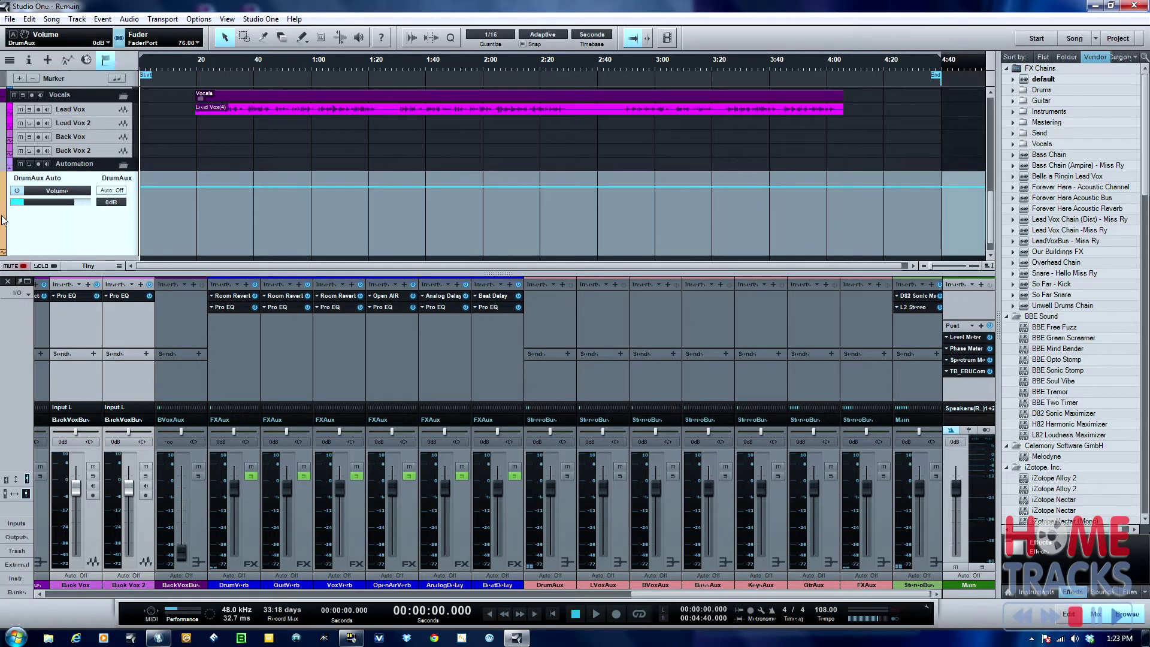
left_click(5, 219)
left_click(142, 307)
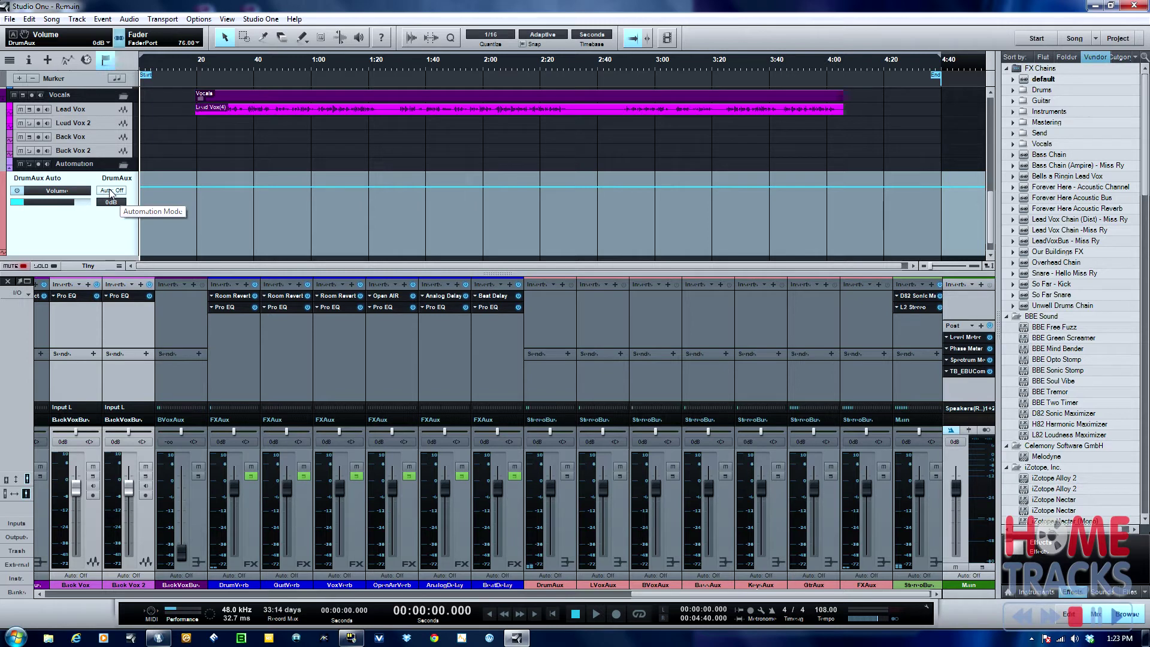
Add a point on the DrumAux volume automation line
left_click(183, 192)
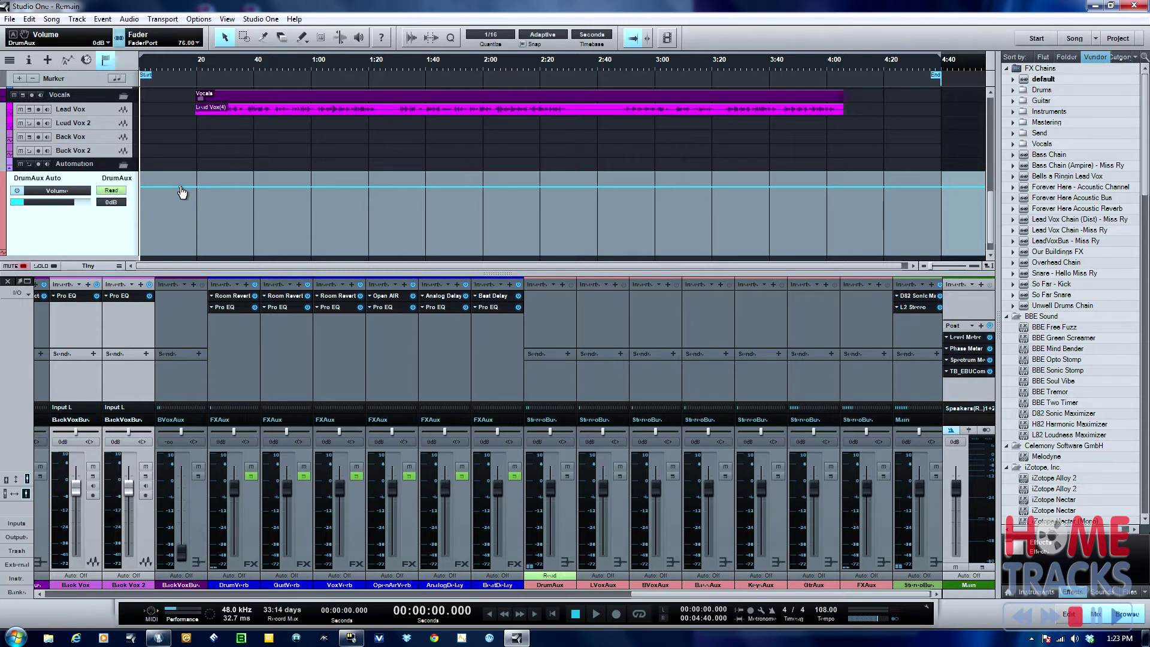
mouse_move(182, 193)
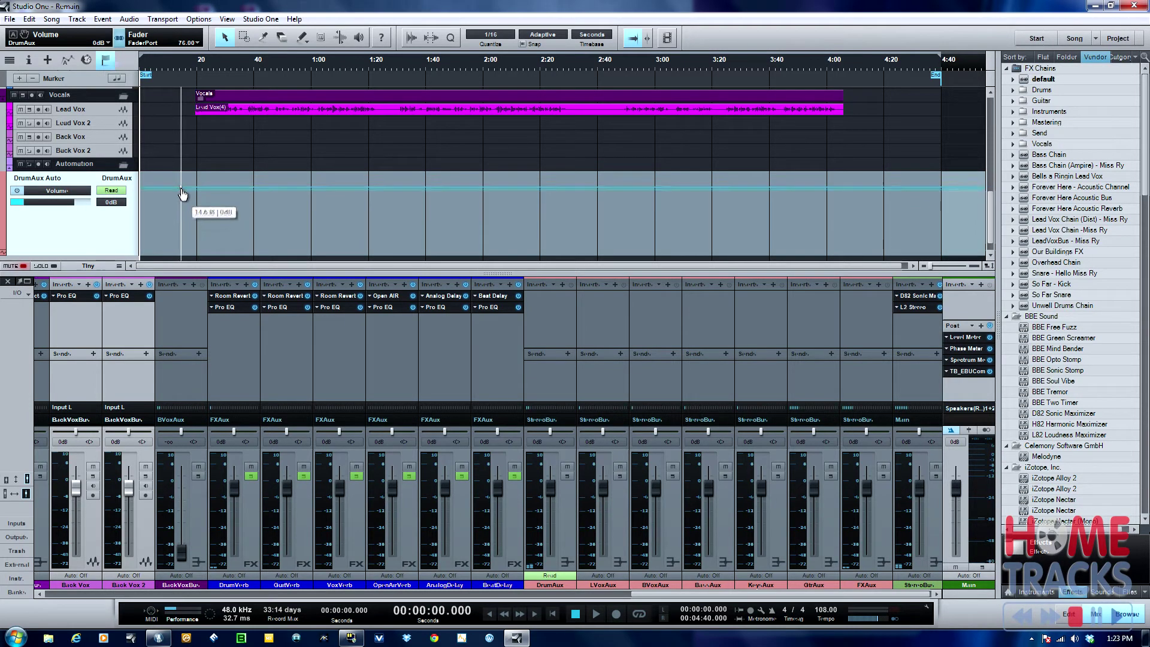
left_click(181, 188)
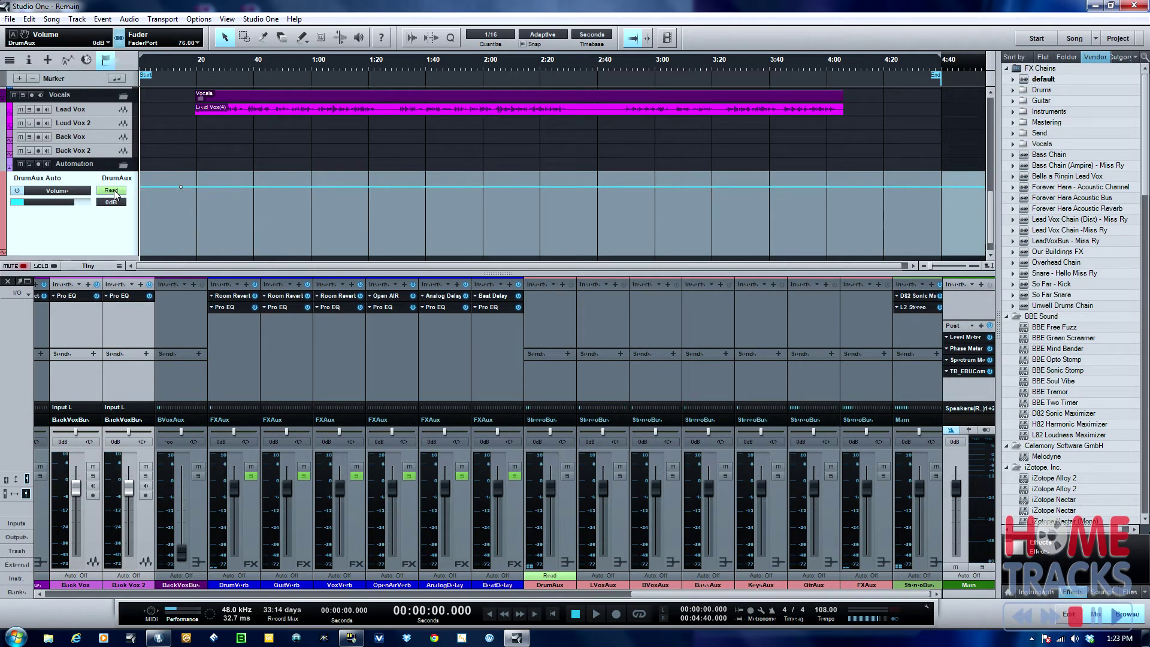
left_click(29, 19)
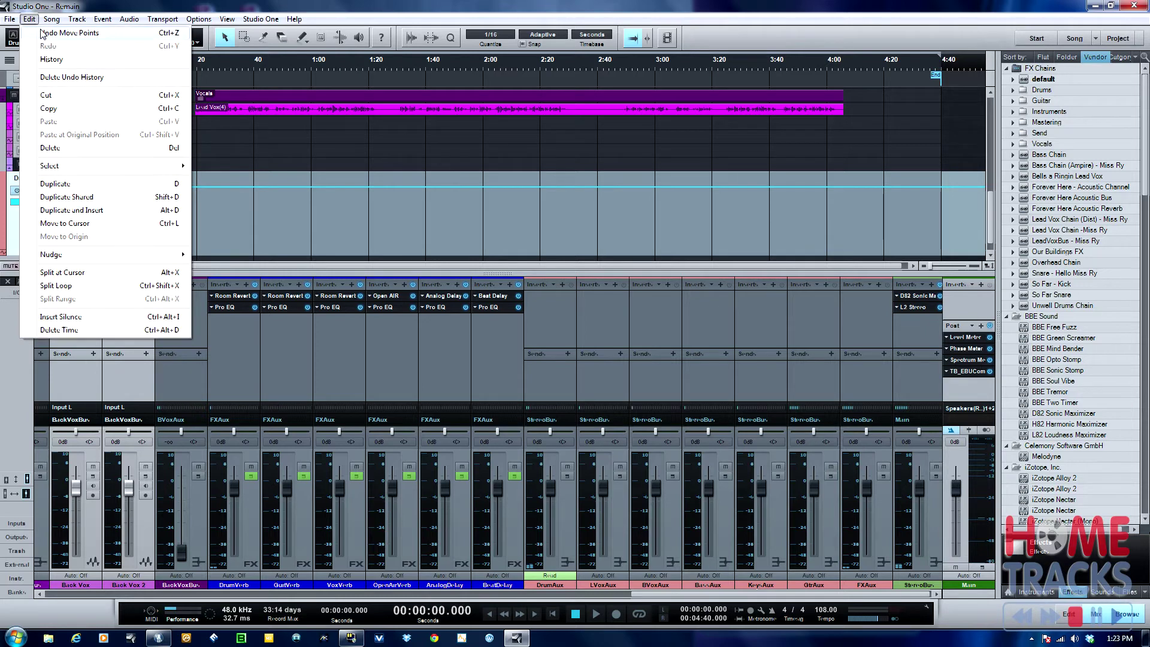
key("Escape")
key("alt+e")
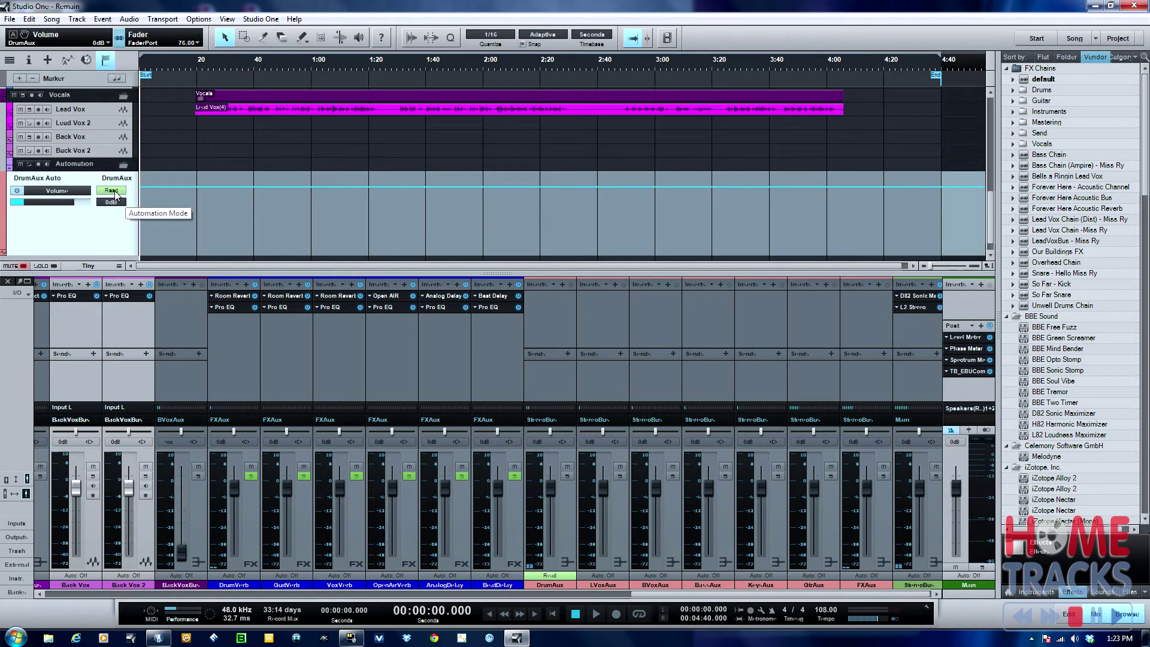
Set the DrumAux Auto automation mode to Write and shorten the lane
left_click(114, 192)
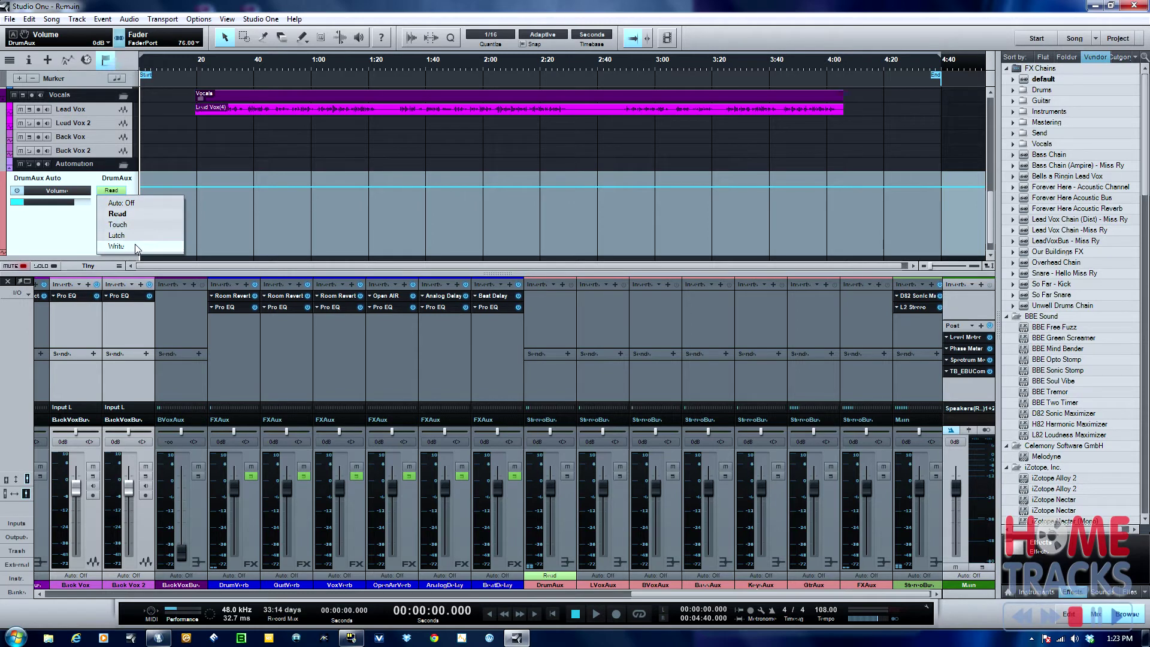
left_click(116, 246)
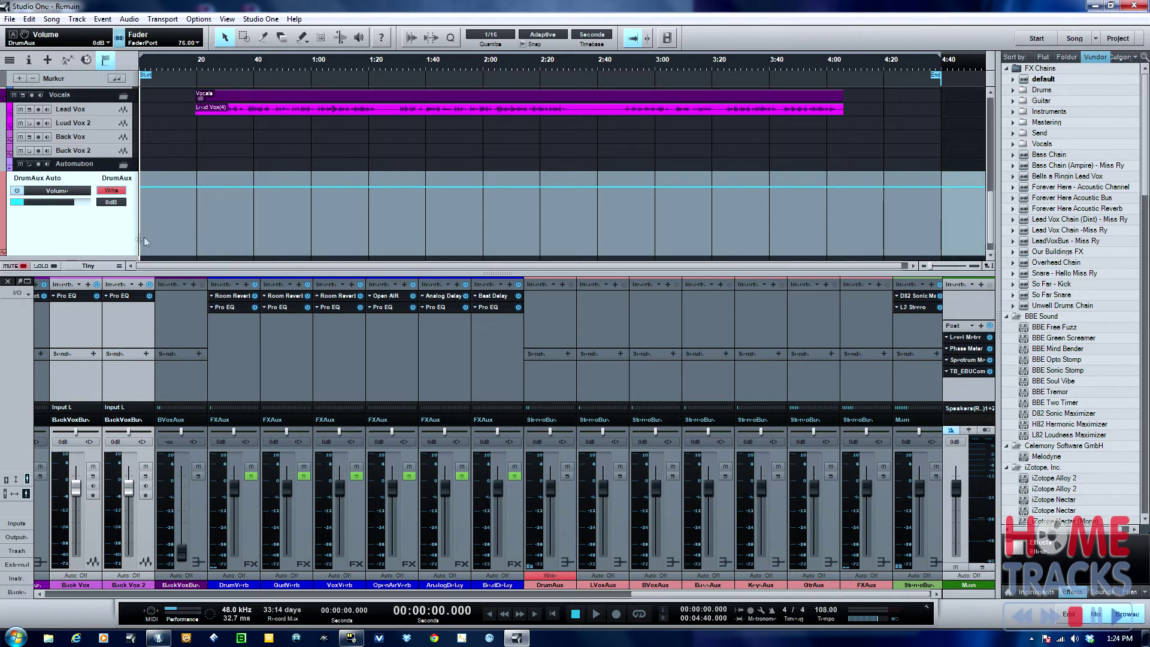
left_click_drag(120, 256, 115, 249)
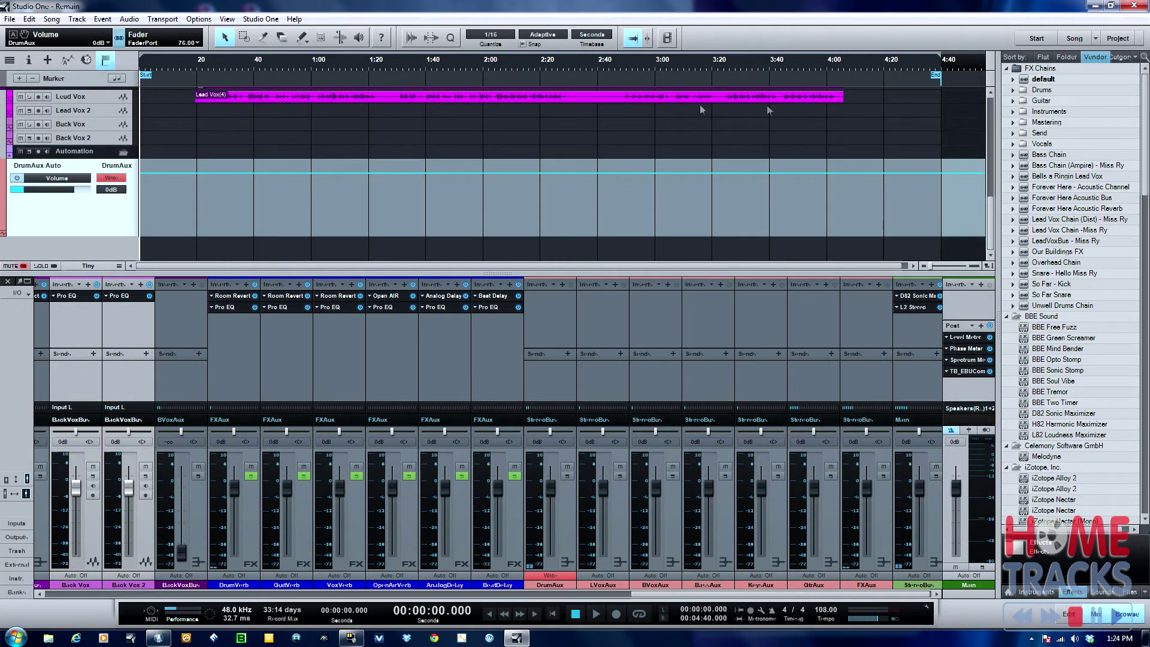
Play the song, pull the DrumAux fader down to about -2.5 dB, then stop
scroll(988, 210, "up", 1)
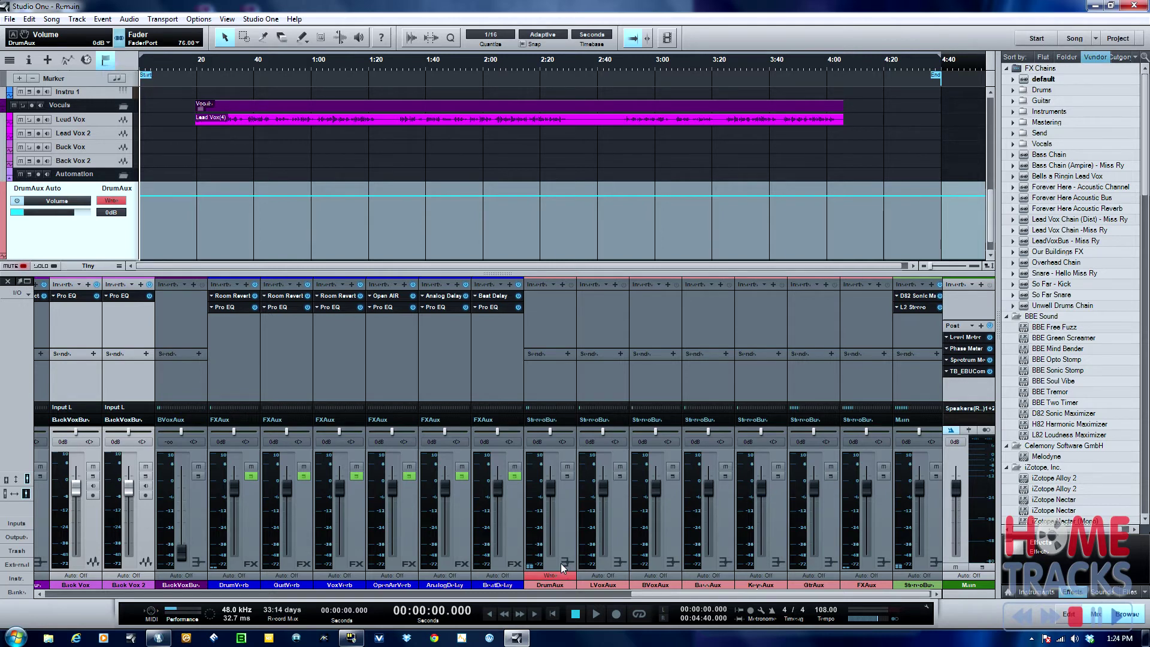
left_click(595, 614)
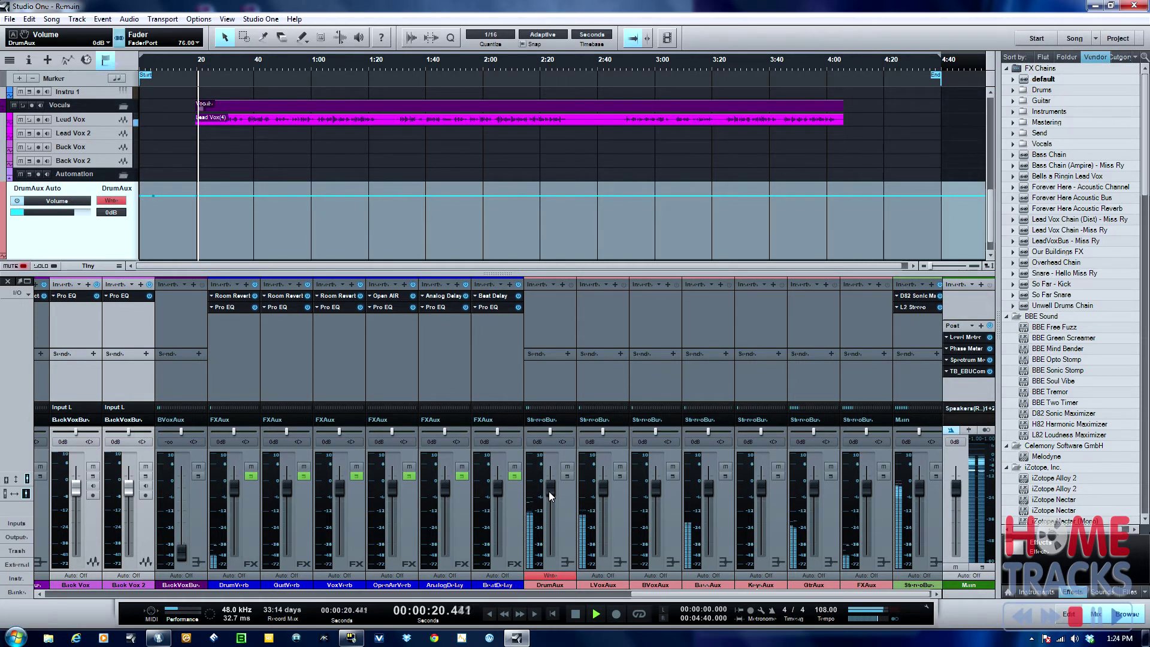
scroll(548, 491, "down", 5)
scroll(550, 495, "down", 1)
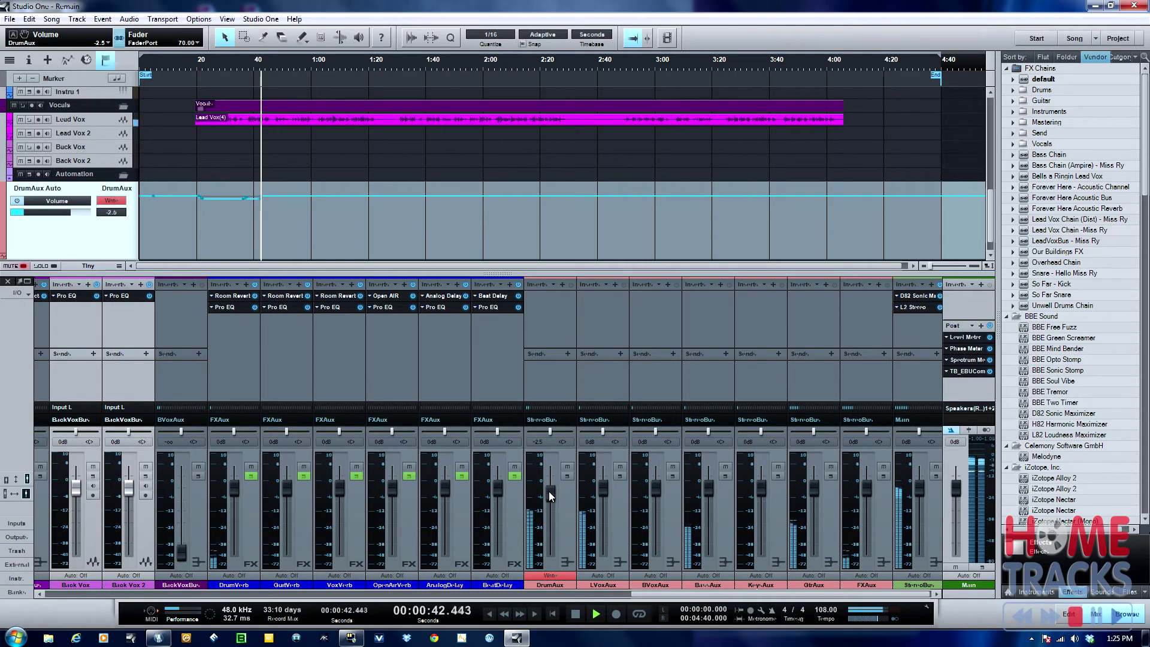
scroll(549, 490, "up", 3)
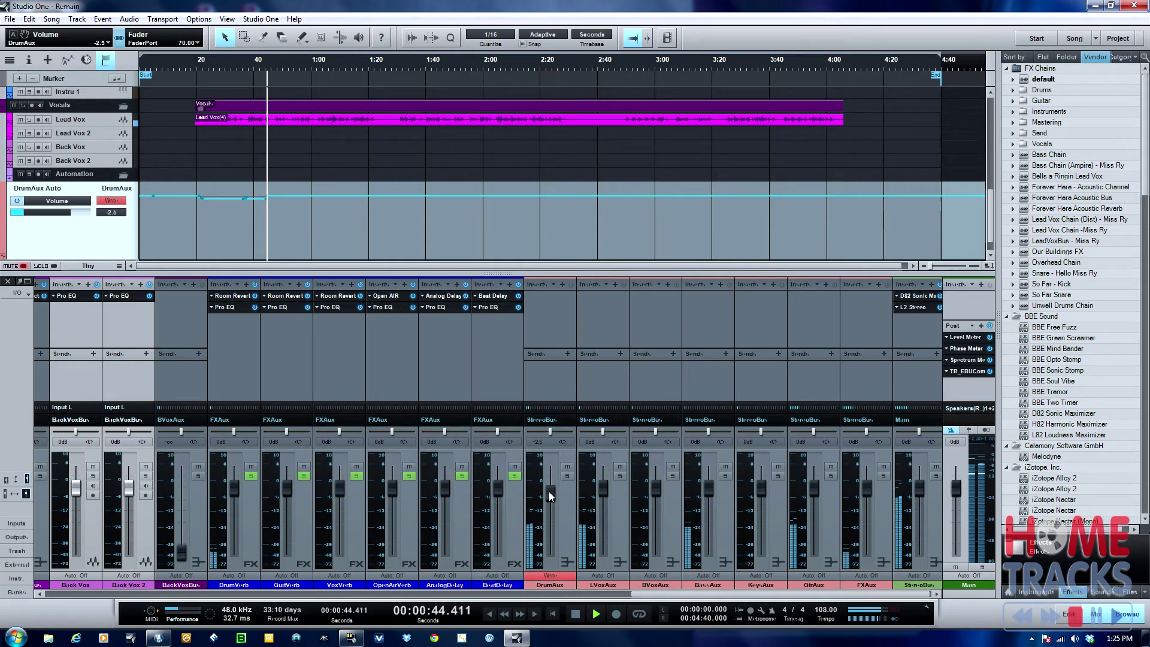
scroll(549, 491, "down", 1)
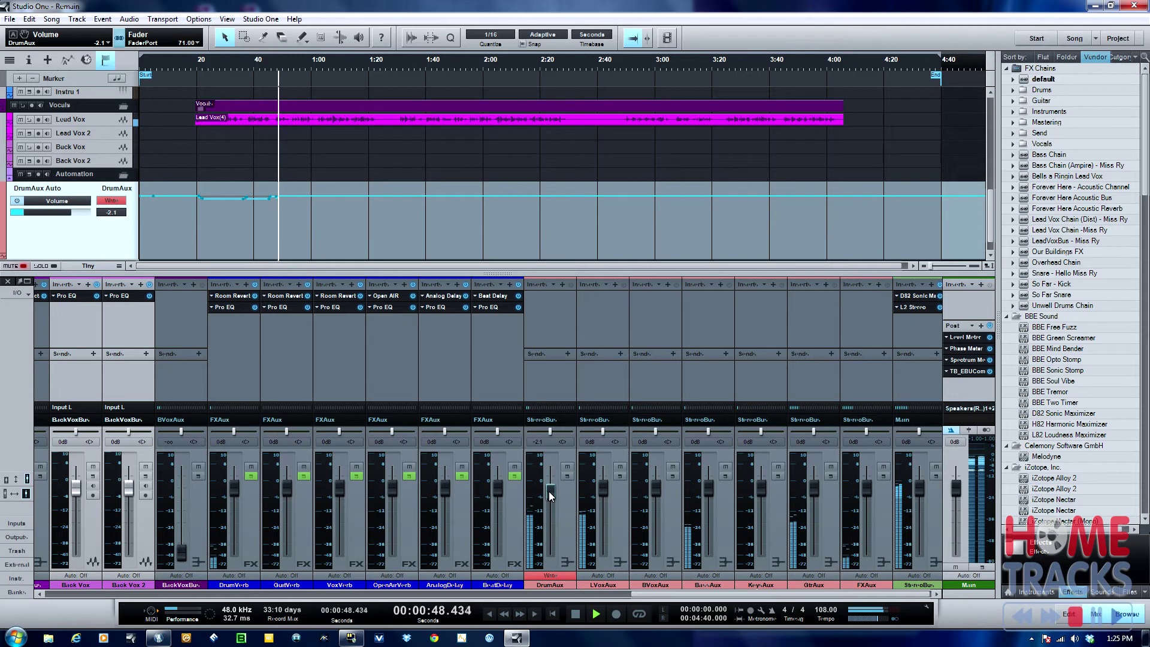
scroll(549, 491, "down", 2)
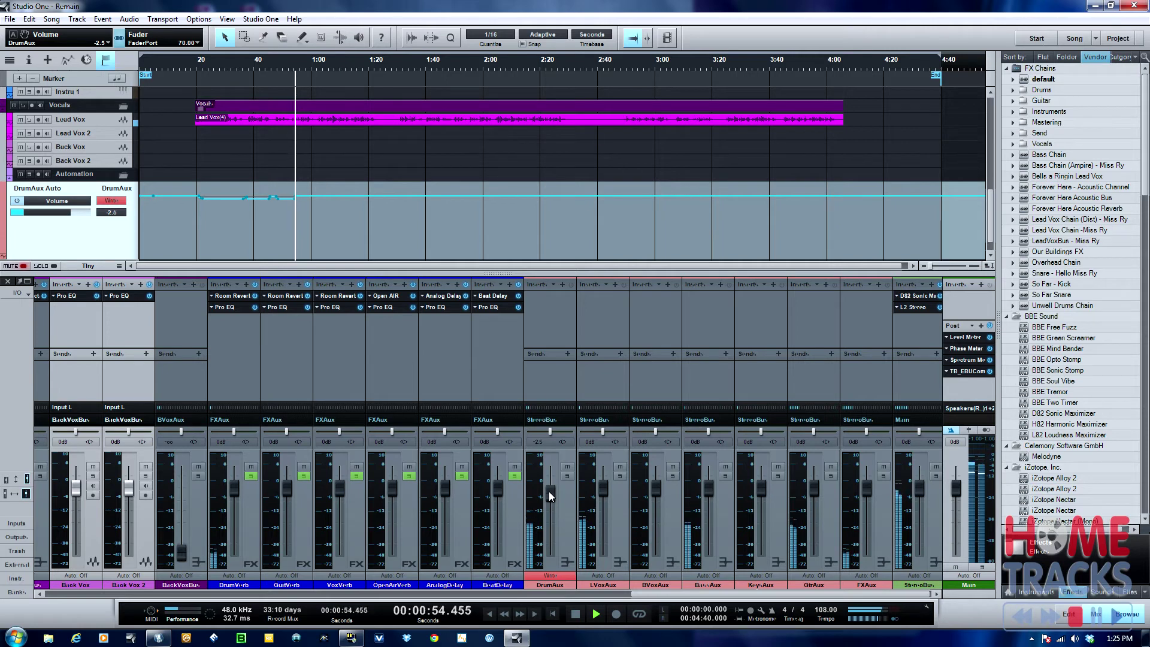
key("space")
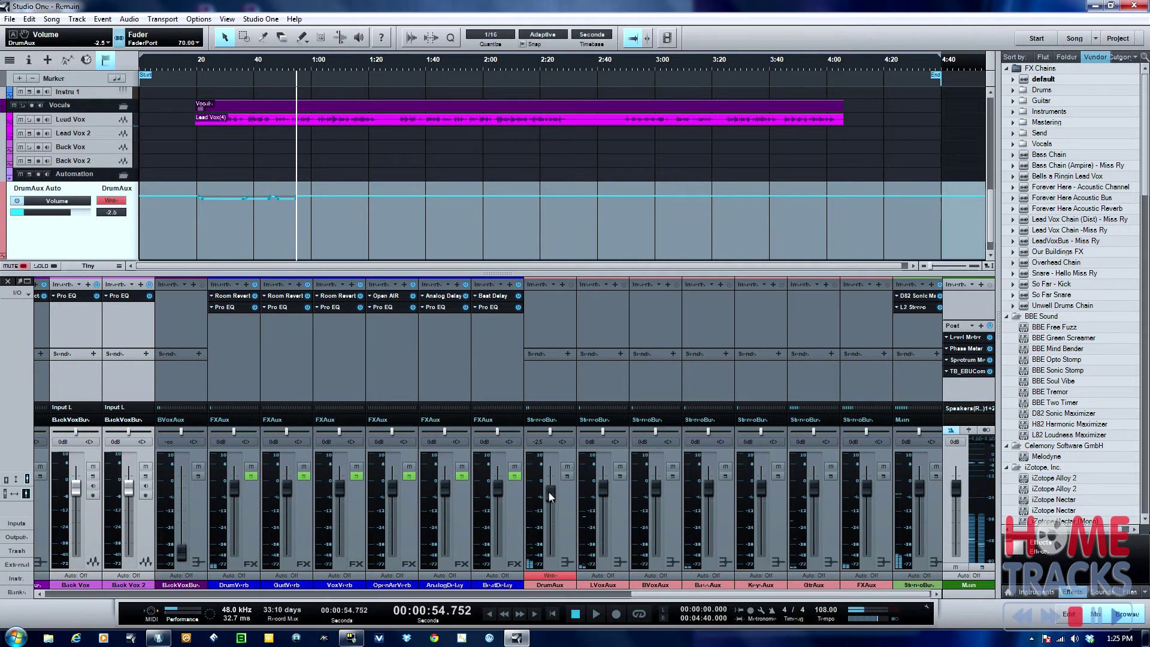
left_click(113, 200)
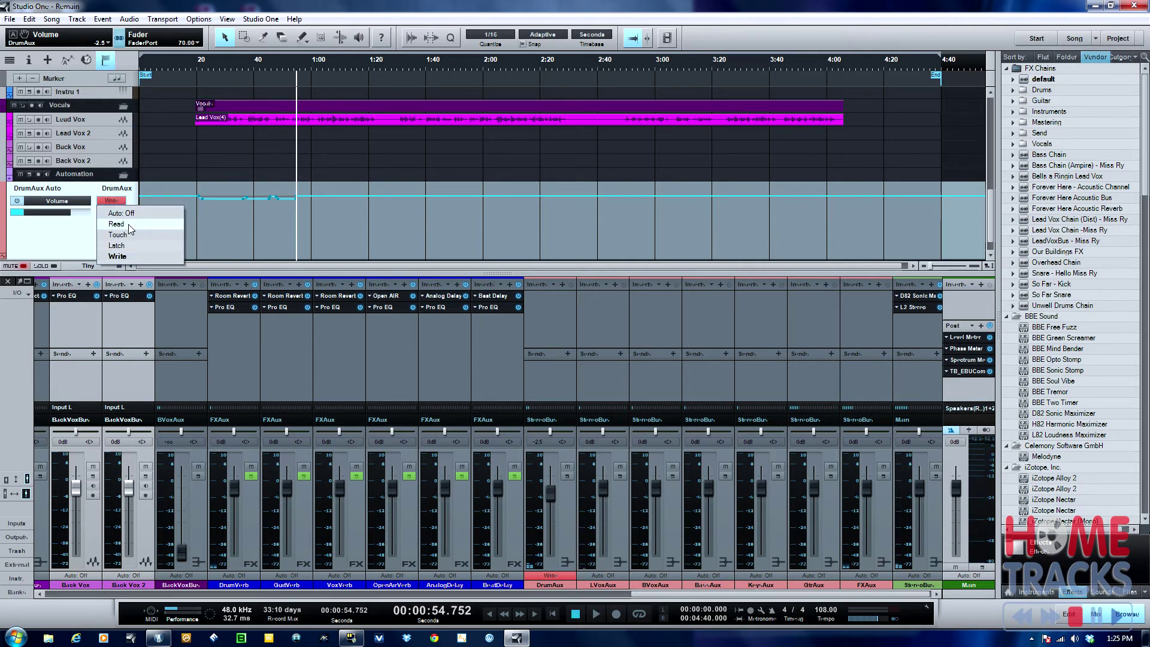
Switch DrumAux Auto to Read and play the recorded drop from about 14 seconds
left_click(128, 225)
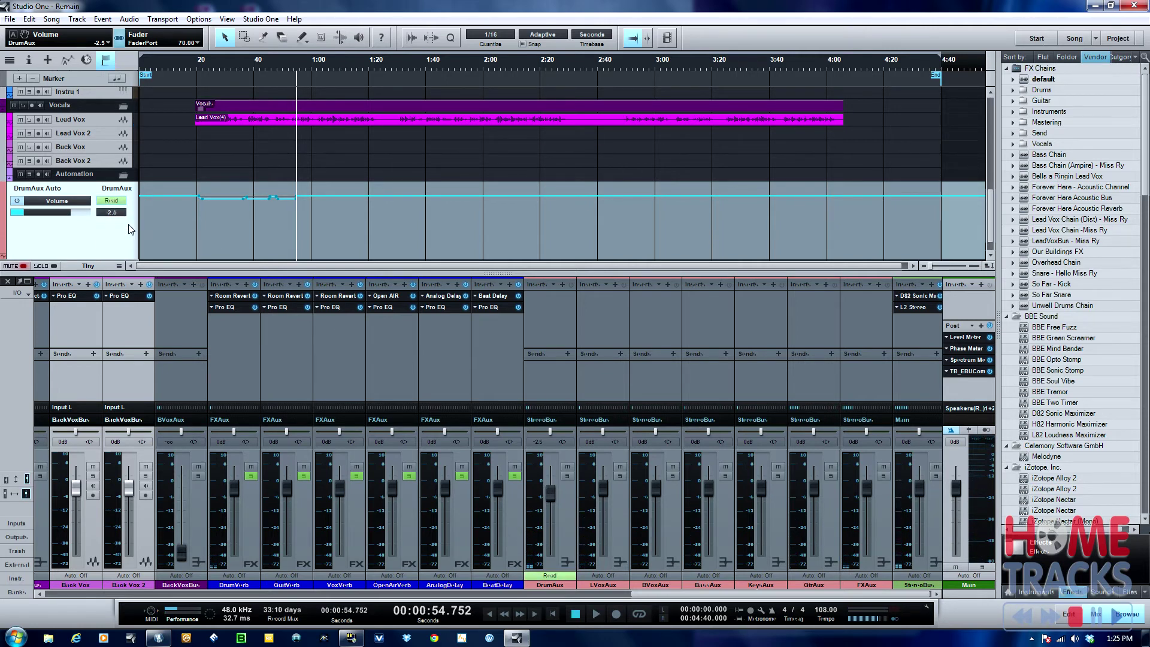
left_click(184, 62)
key("space")
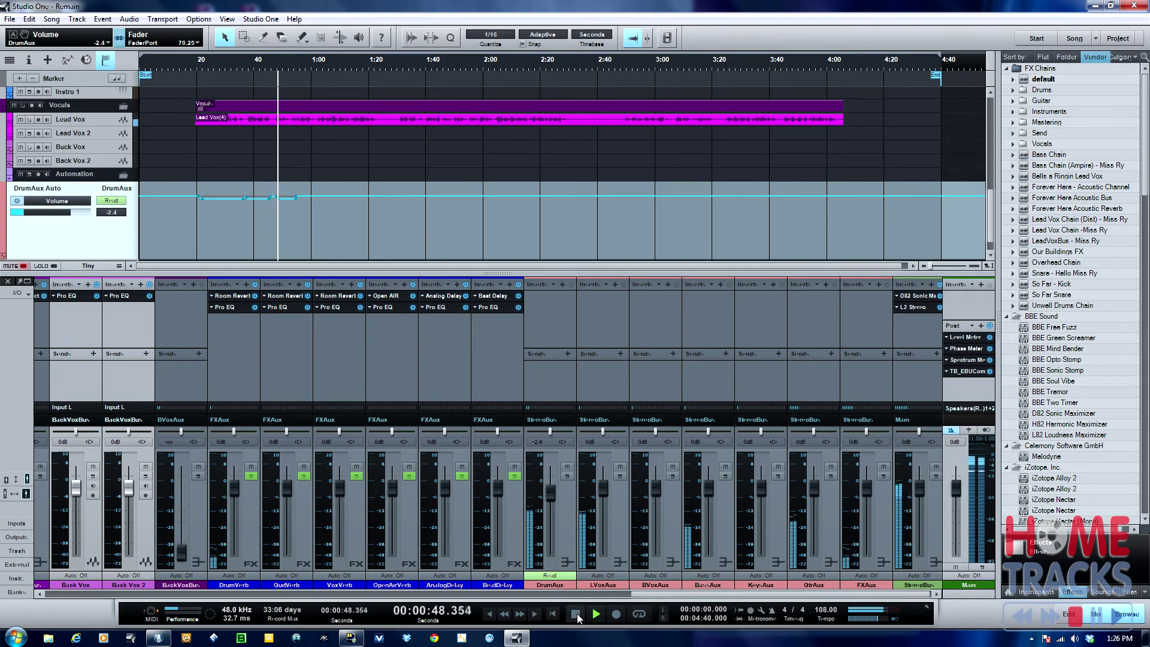
left_click(576, 617)
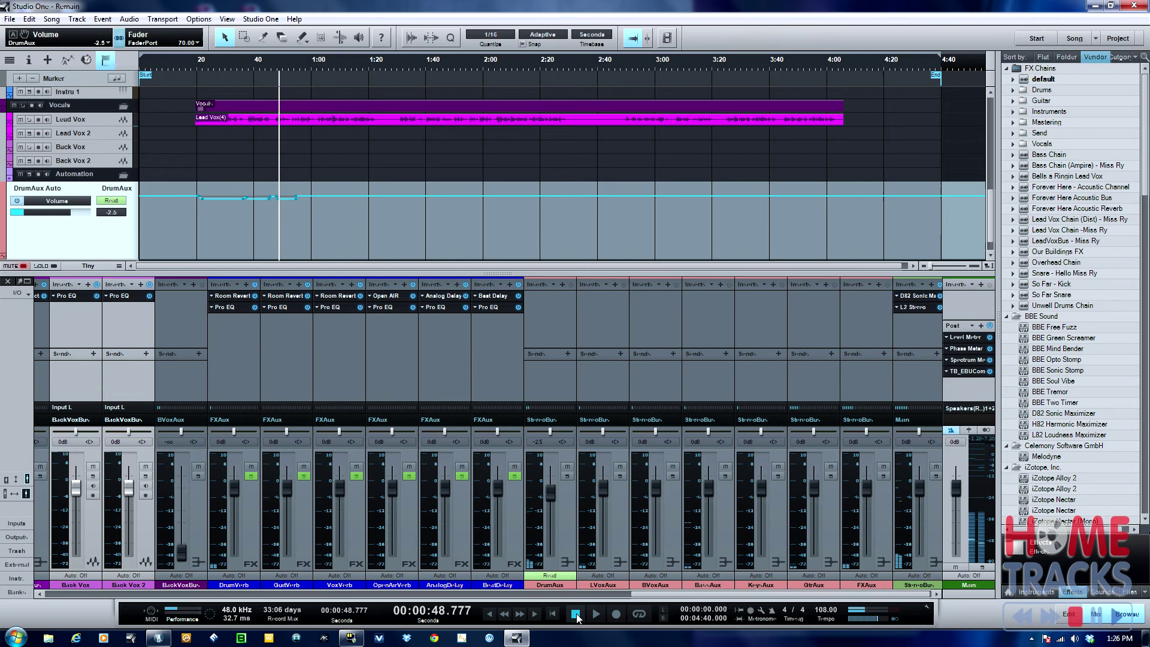